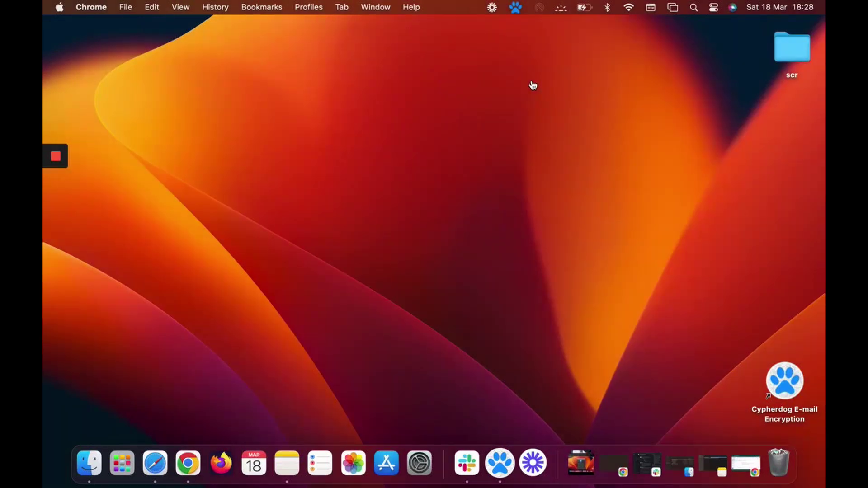
- Open Cypherdog's Encrypt Text window addressed to the autocomplete-suggested recipient
left_click(516, 8)
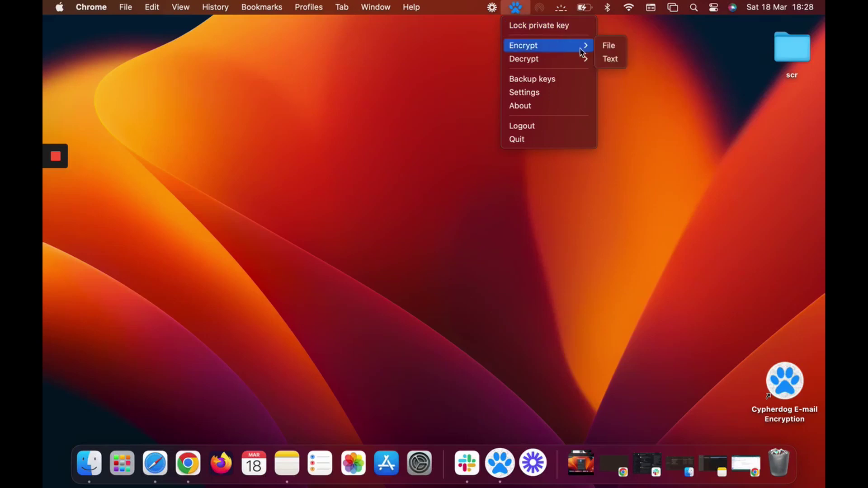
mouse_move(536, 45)
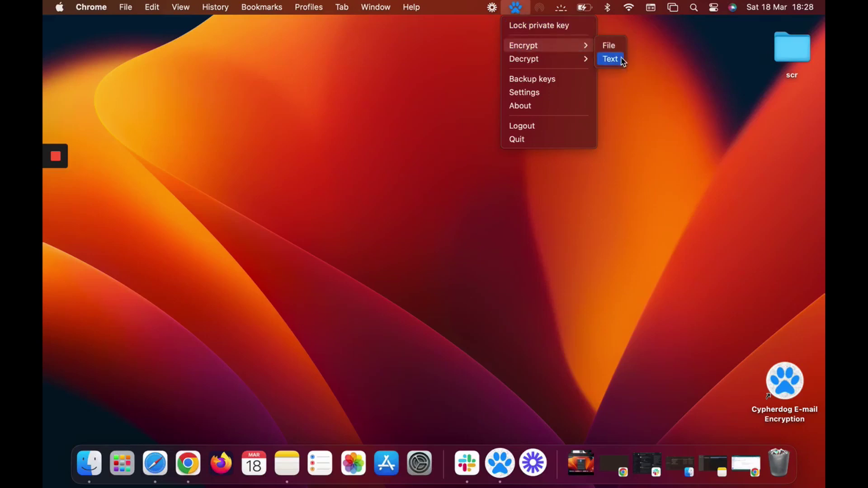
left_click(623, 62)
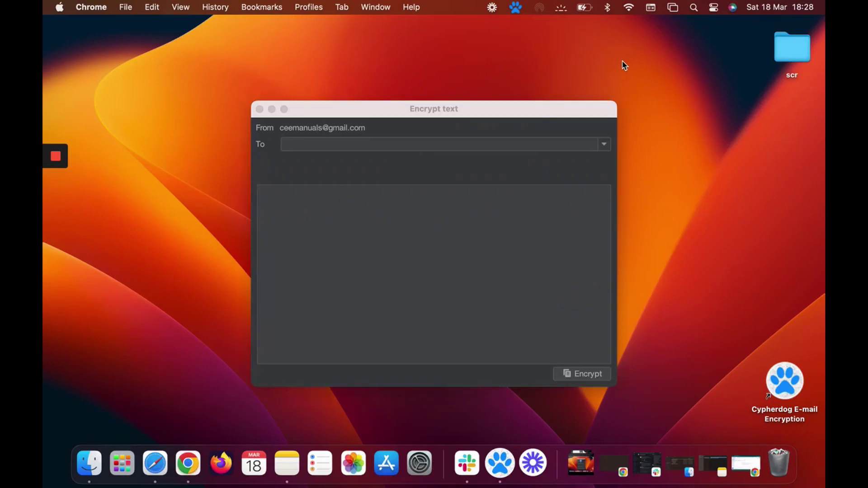
left_click(330, 149)
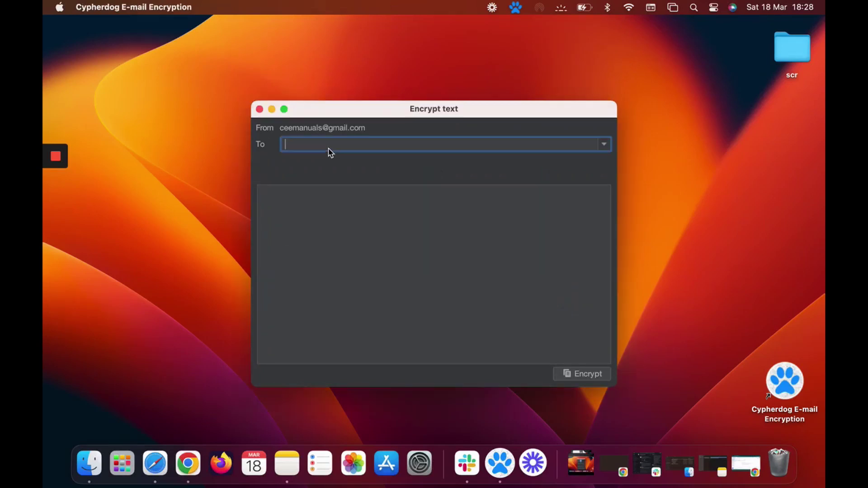
type("cee")
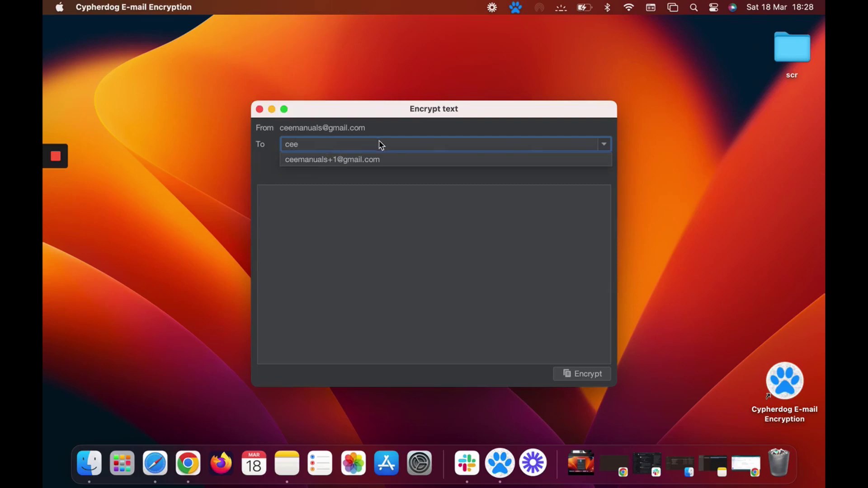
left_click(355, 159)
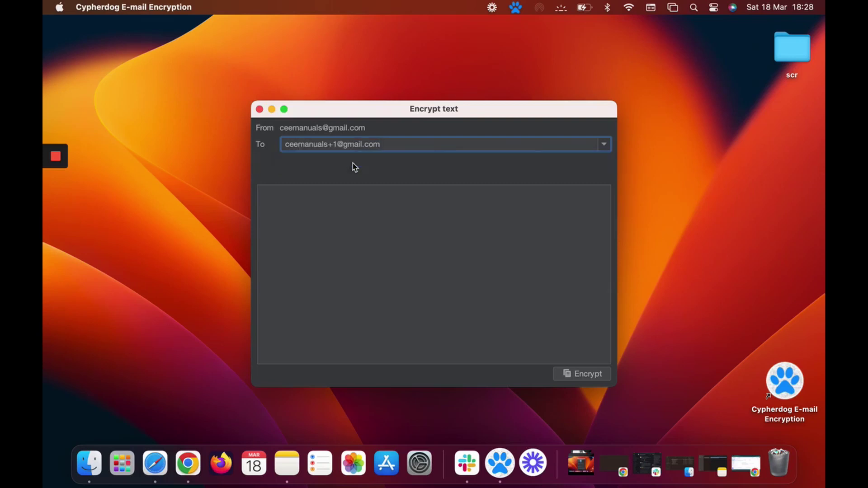
- Paste the Magic Window paragraph, encrypt it, and minimise the encryption window
left_click(345, 214)
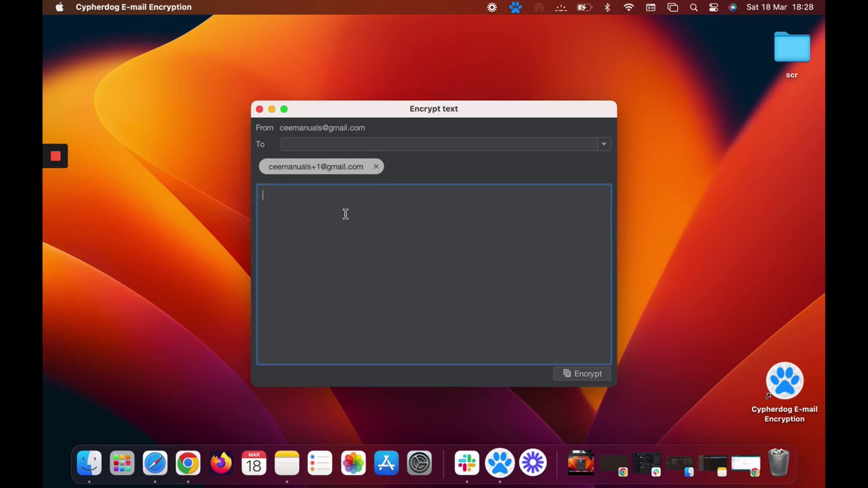
type("This window is called the „Magic Window”, it is used to encrypt a text message to another recipient with a Cypherdog account. The encrypted message will be copied to the clipboard and can be sent by e-mail. Only you and the recipient of the message specified in the „Magic Window” can read it.")
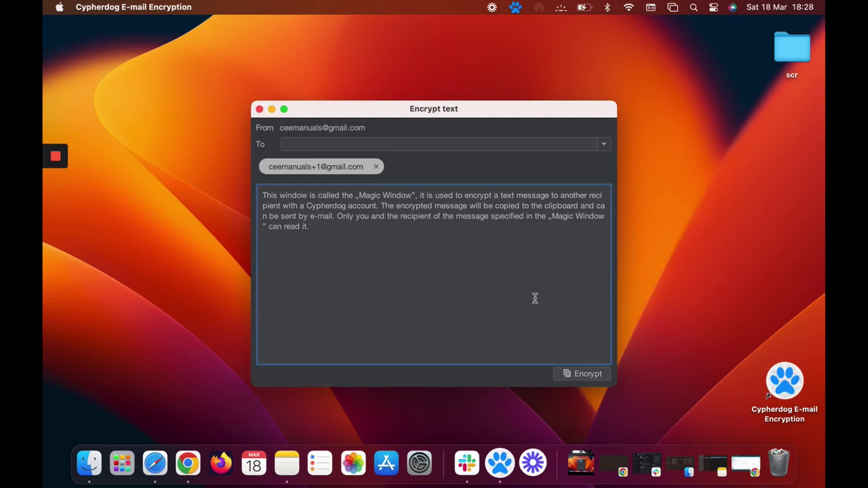
left_click(587, 375)
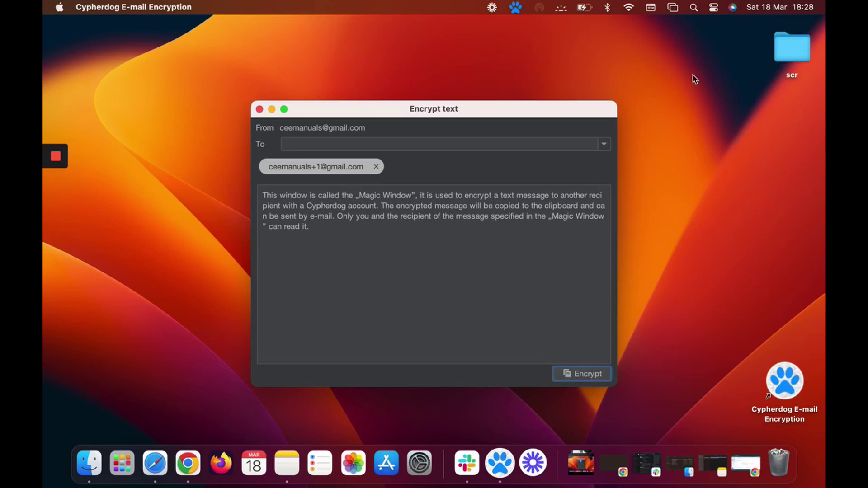
left_click(270, 109)
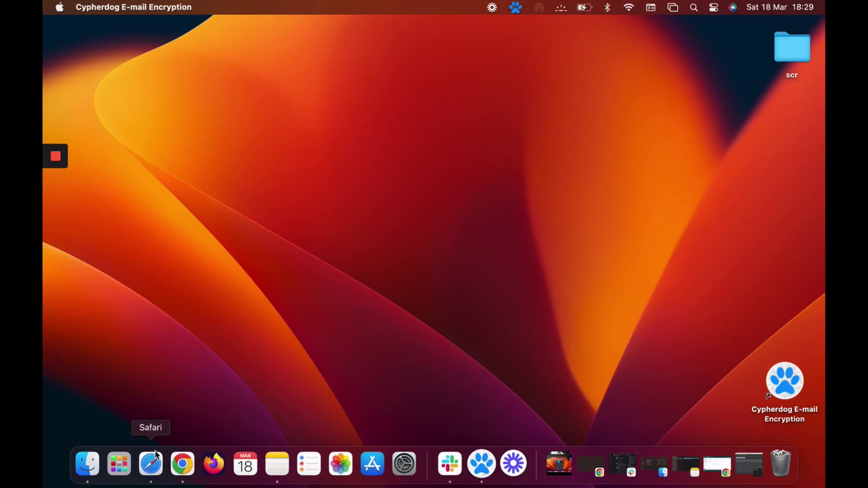
- In Gmail, compose an email to CEE Cypherdog with the subject 'hello'
left_click(182, 464)
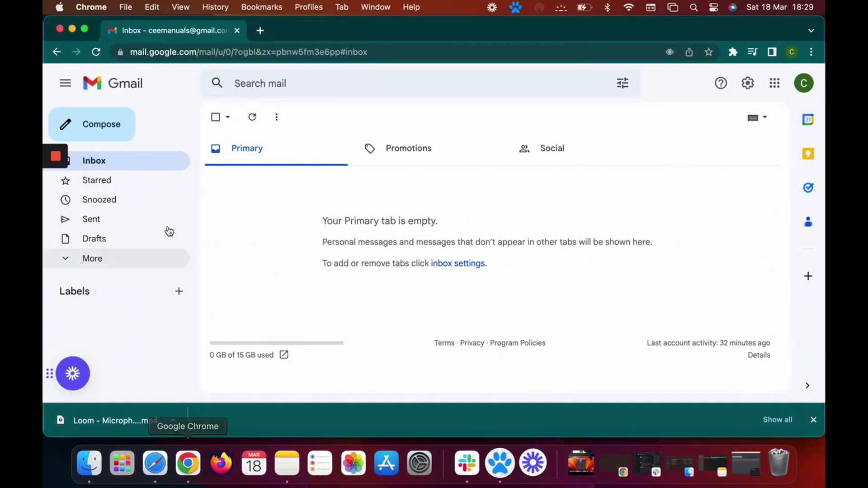
left_click(104, 129)
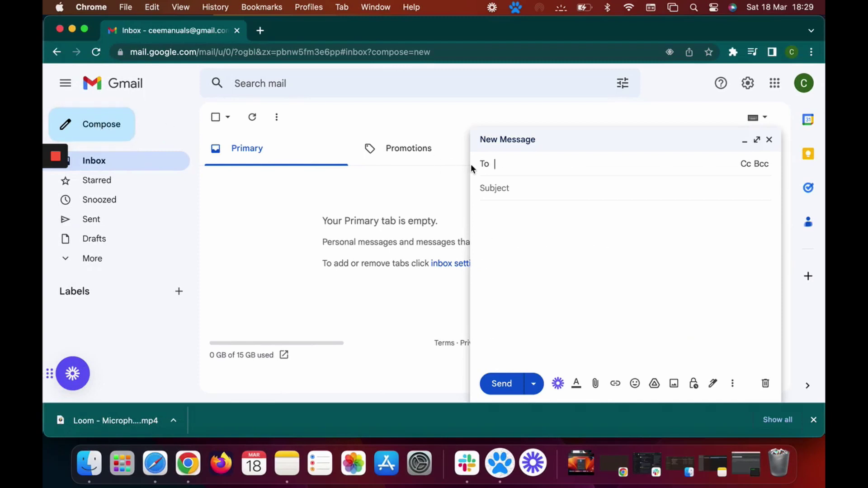
type("cee")
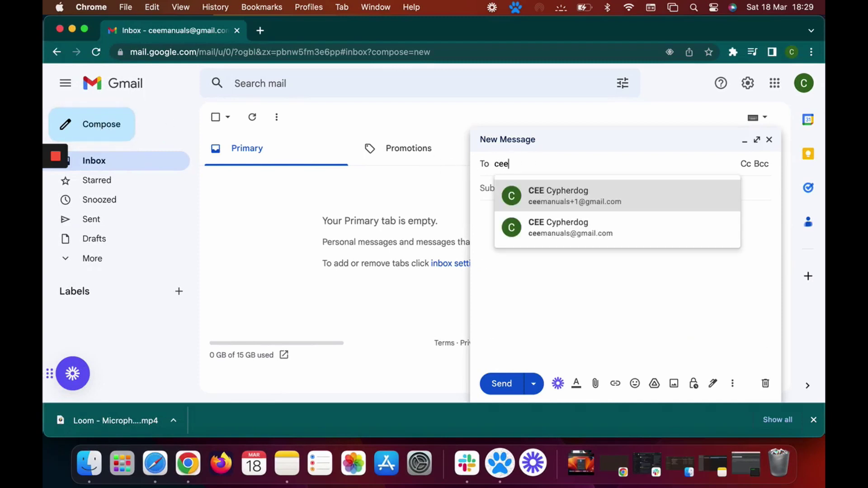
left_click(576, 197)
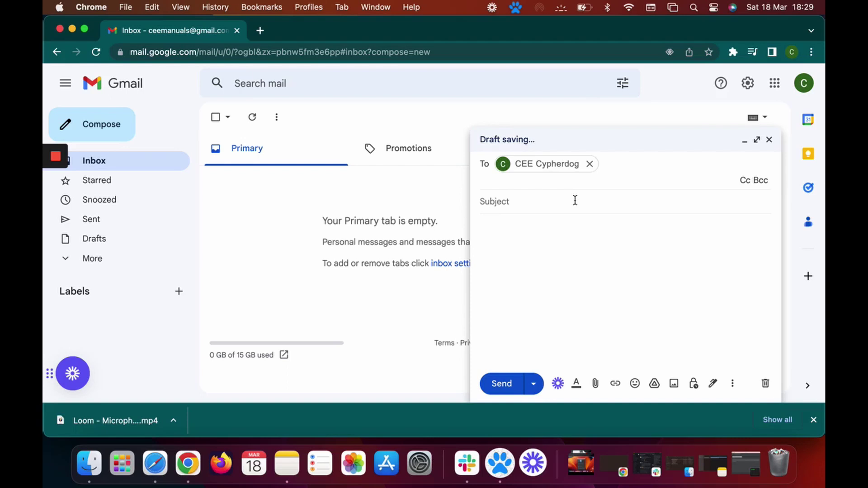
left_click(540, 202)
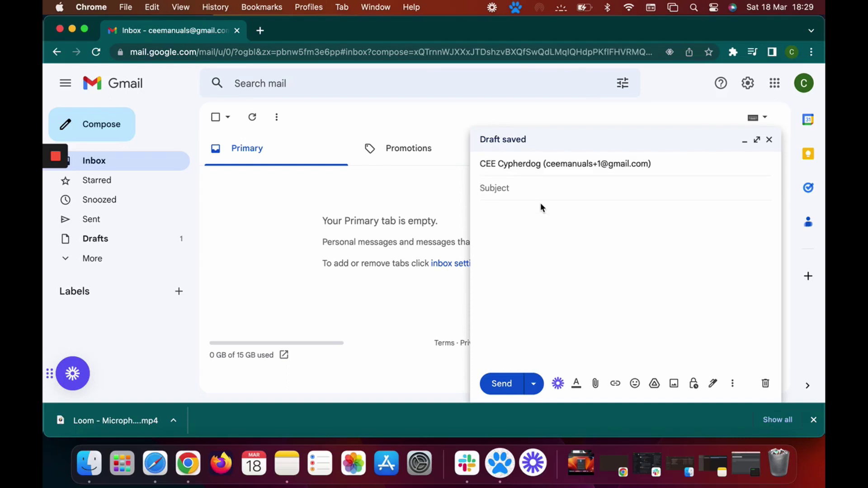
type("hello")
- Paste the encrypted Cypherdog message into the 'hello' email body and send it
left_click(524, 220)
key("super+v")
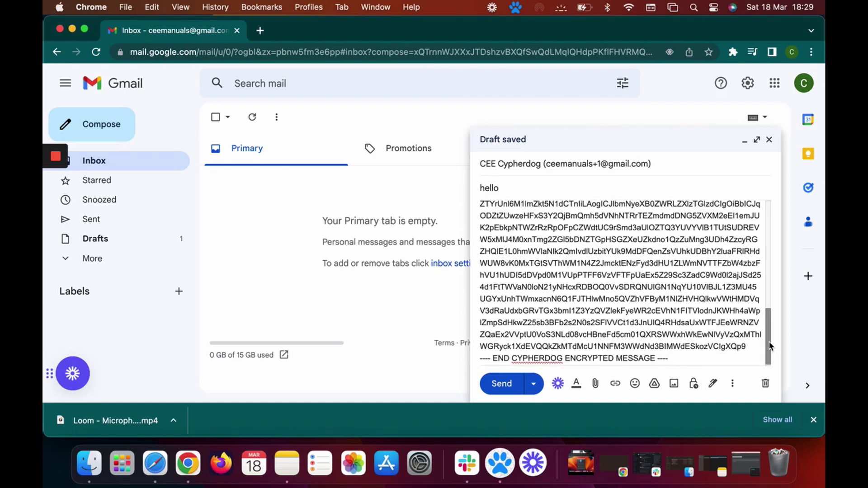
mouse_move(766, 339)
left_mouse_down()
mouse_move(762, 223)
mouse_move(770, 353)
mouse_move(761, 197)
left_mouse_up()
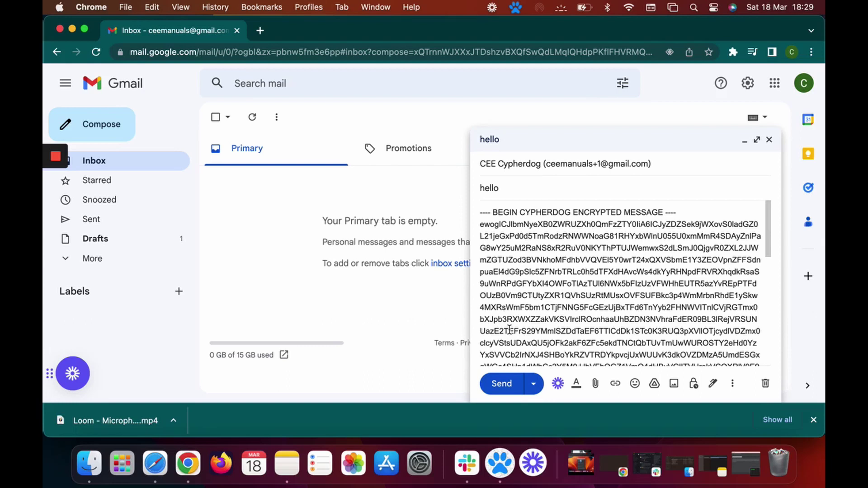
left_click(501, 383)
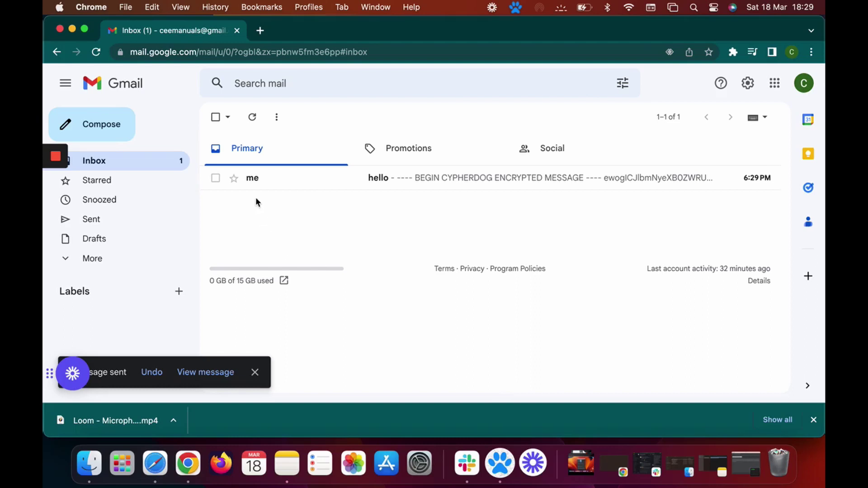
mouse_move(489, 177)
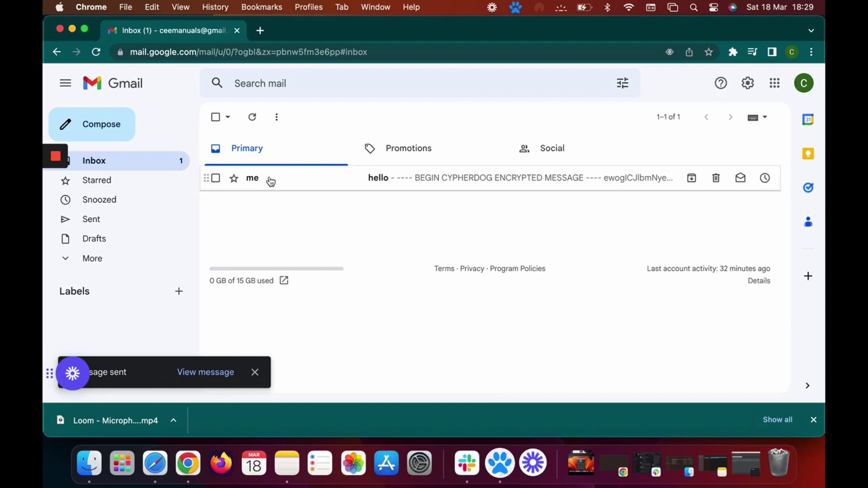
- Open the received 'hello' email and copy its BEGIN-to-END Cypherdog encrypted block
left_click(462, 185)
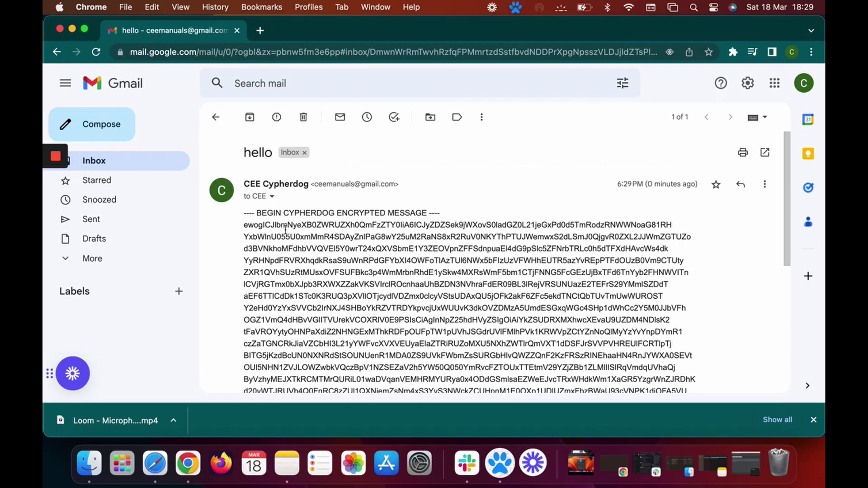
scroll(318, 283, "down", 8)
scroll(318, 284, "down", 4)
scroll(318, 283, "up", 10)
mouse_move(245, 214)
left_mouse_down()
mouse_move(314, 350)
mouse_move(395, 311)
mouse_move(435, 276)
left_mouse_up()
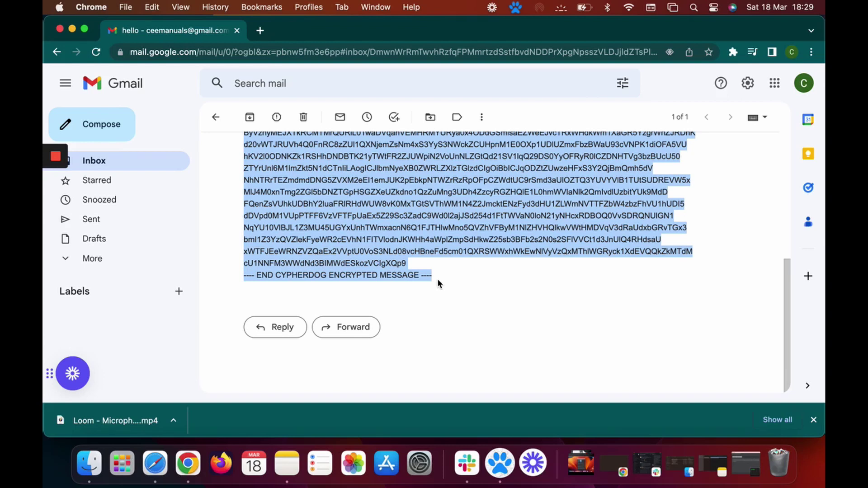
key("super+c")
- Paste the copied block into Cypherdog's Decrypt Text window and decrypt it
left_click(516, 7)
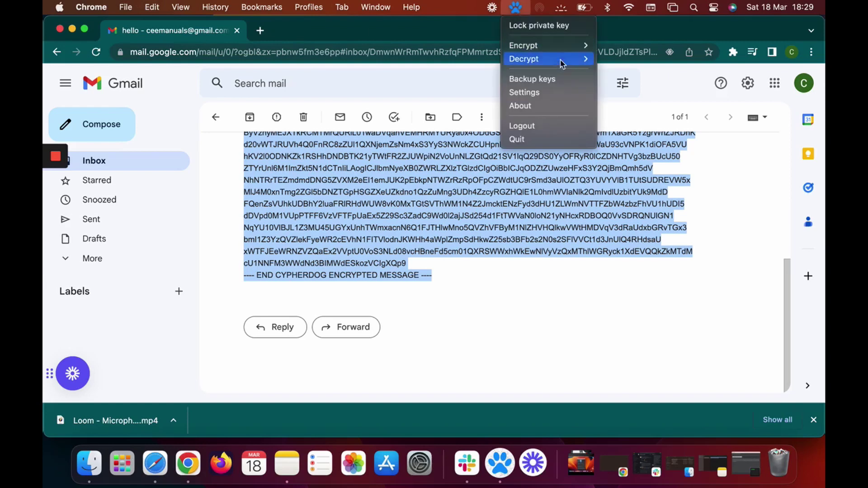
mouse_move(535, 59)
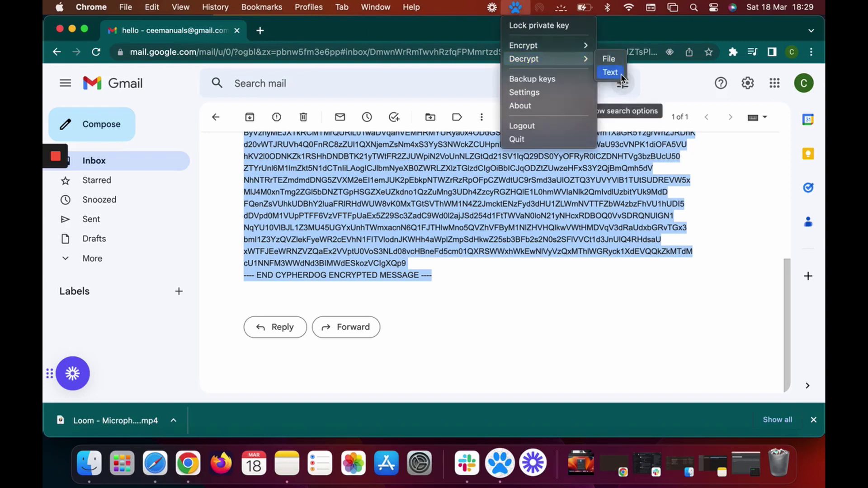
left_click(610, 73)
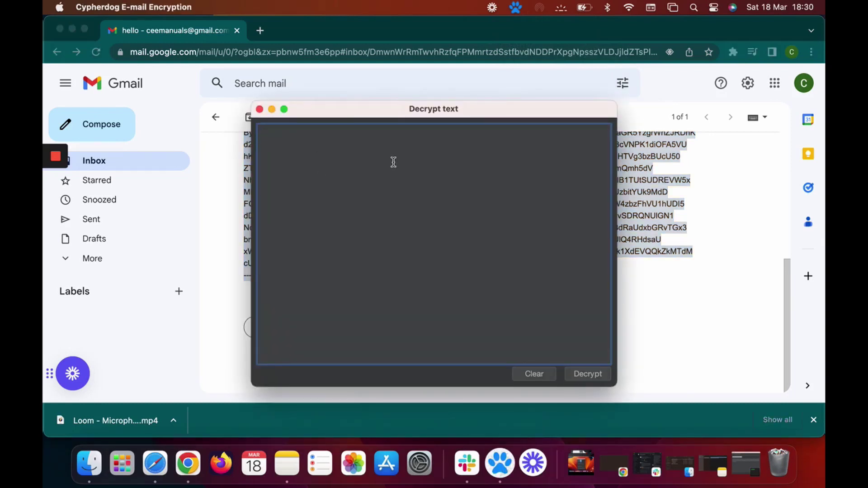
key("super+v")
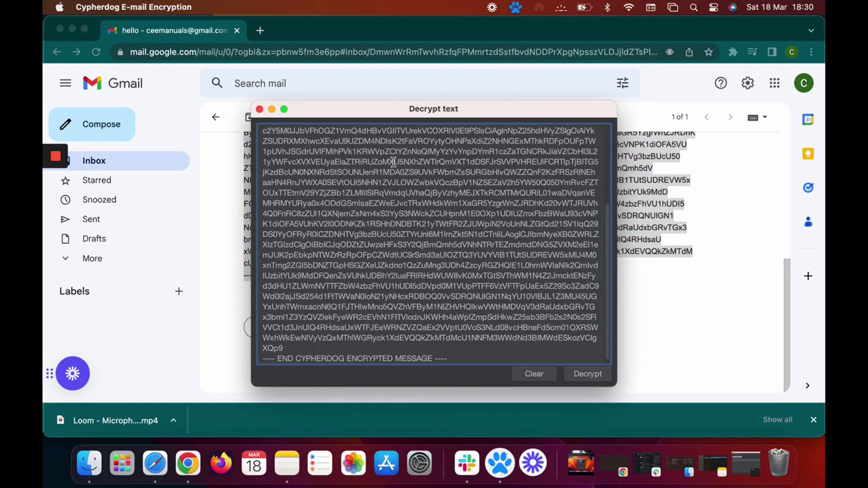
scroll(548, 231, "down", 1)
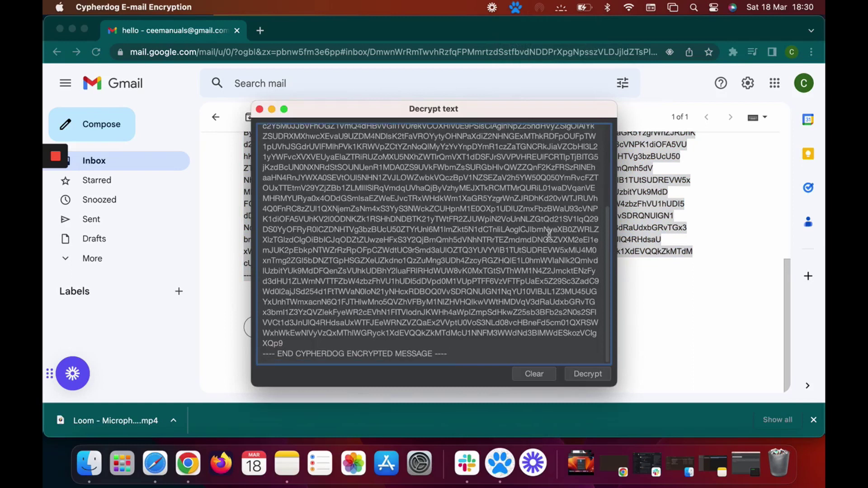
scroll(548, 230, "up", 5)
scroll(548, 231, "down", 8)
left_click(587, 374)
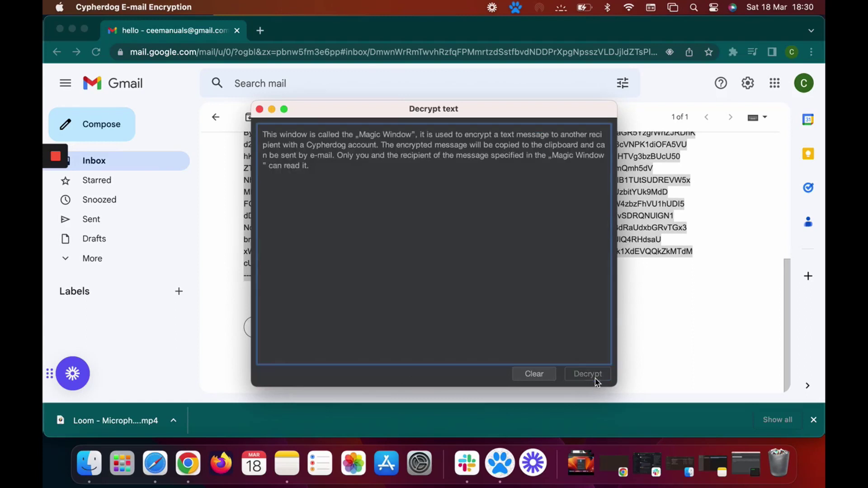